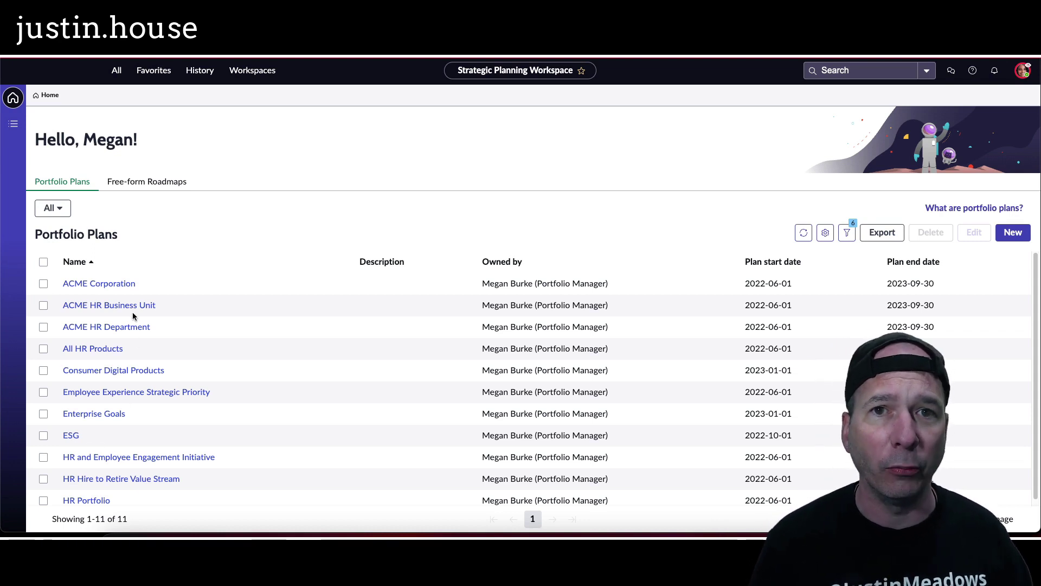
# Step: Open ACME Corporation's planning prioritization and move Attendance Management System down to rank 7
pyautogui.click(112, 282)
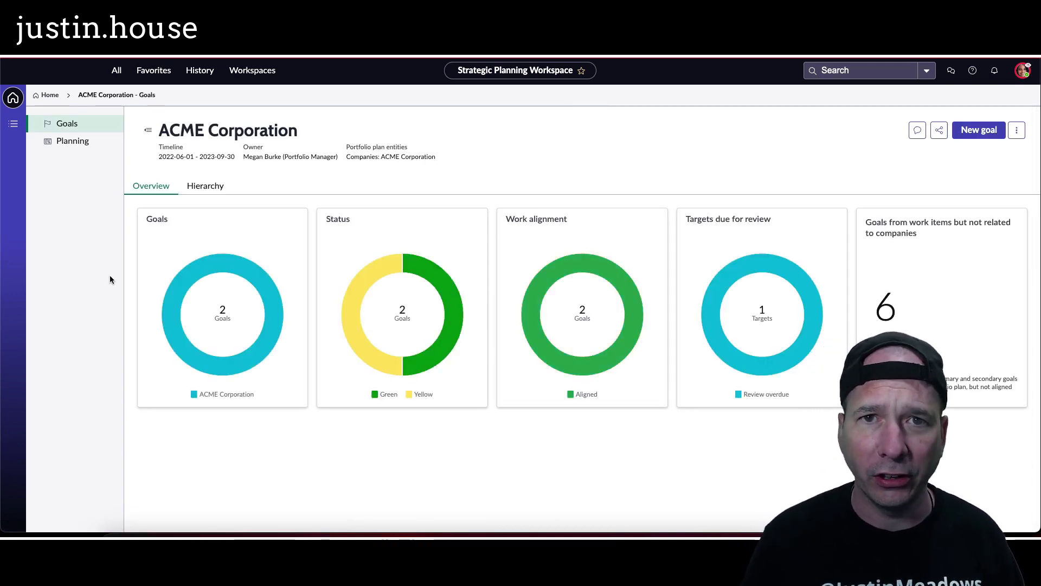
pyautogui.click(72, 141)
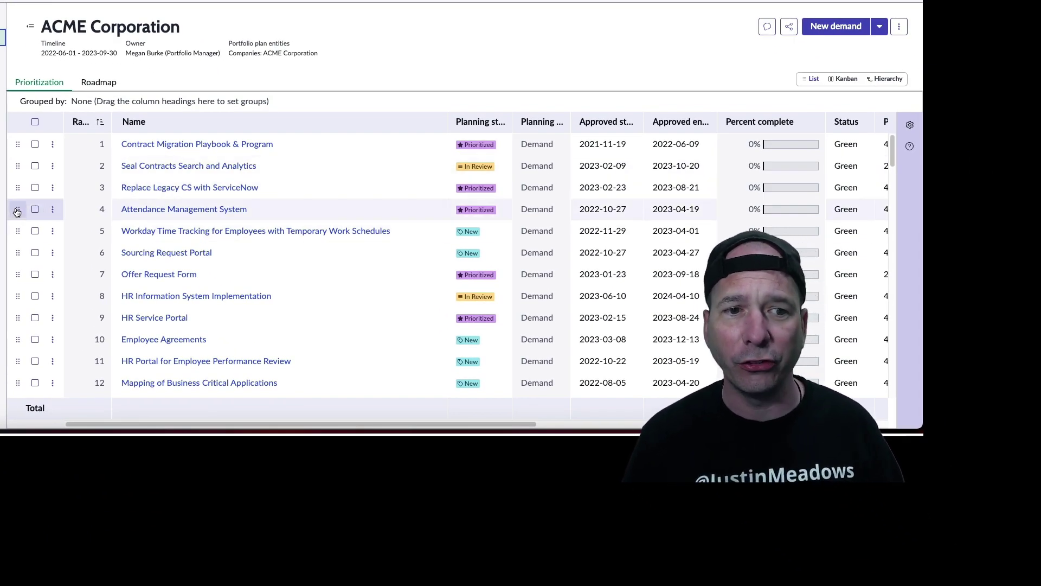
pyautogui.moveTo(17, 211); pyautogui.dragTo(16, 295)
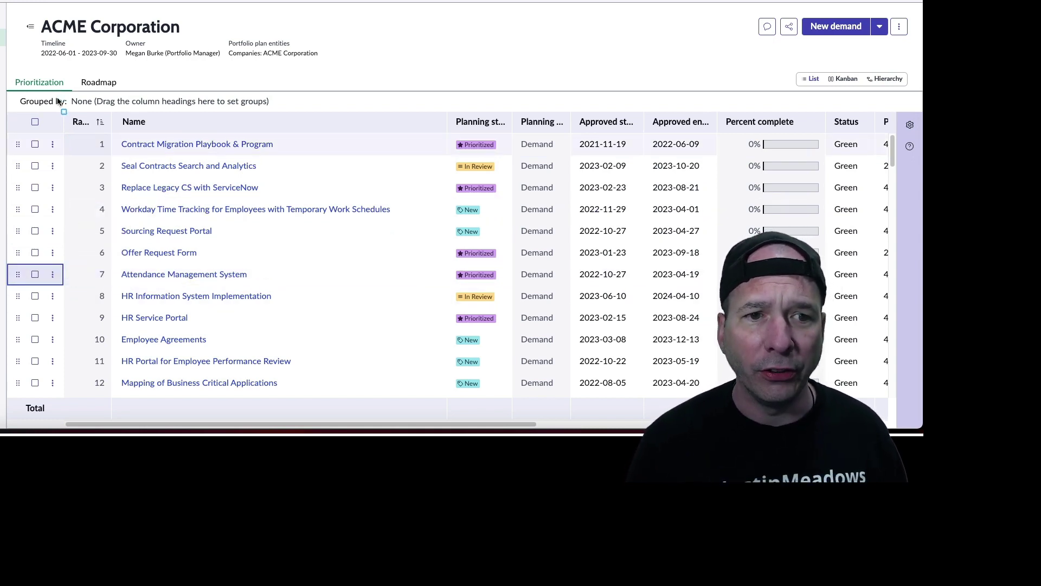
# Step: Move Workday Time Tracking down from rank 4 to rank 6 in the list
pyautogui.moveTo(57, 98); pyautogui.dragTo(116, 393)
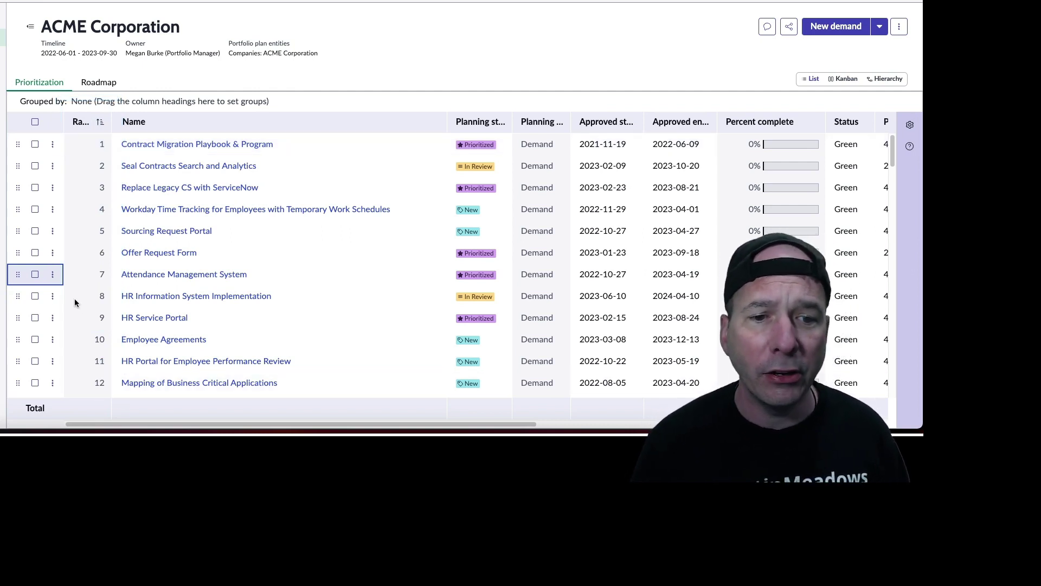
pyautogui.click(18, 315)
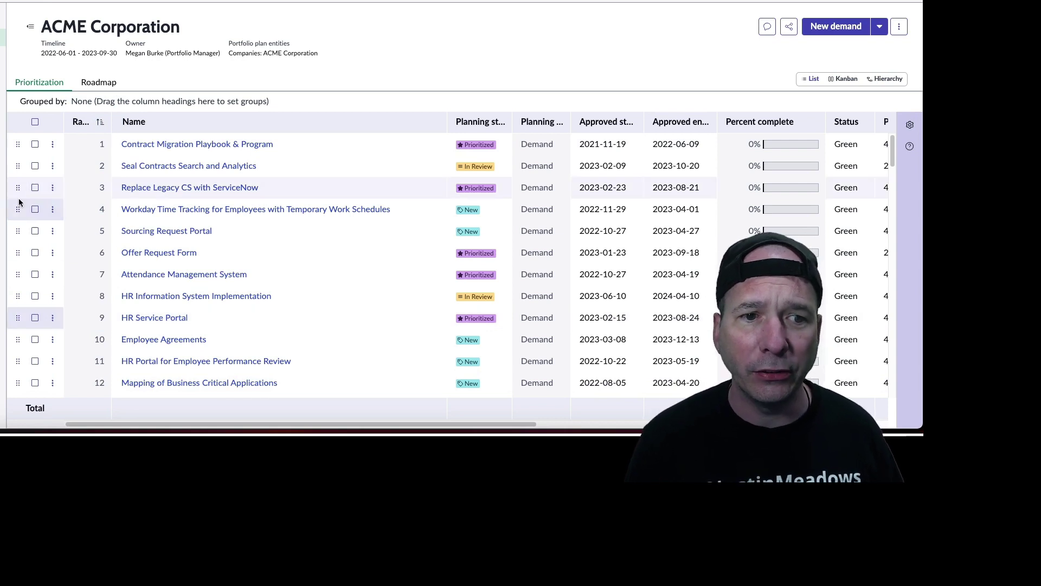
pyautogui.moveTo(18, 209); pyautogui.dragTo(12, 274)
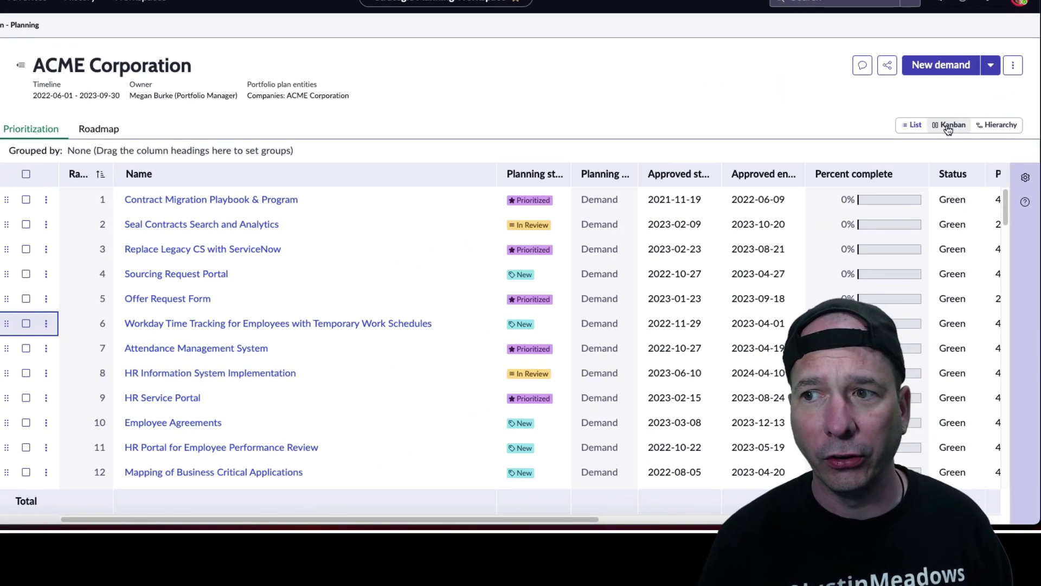
# Step: Switch to the Kanban board, then collapse and re-expand the Green, Yellow and Red status lanes
pyautogui.click(948, 129)
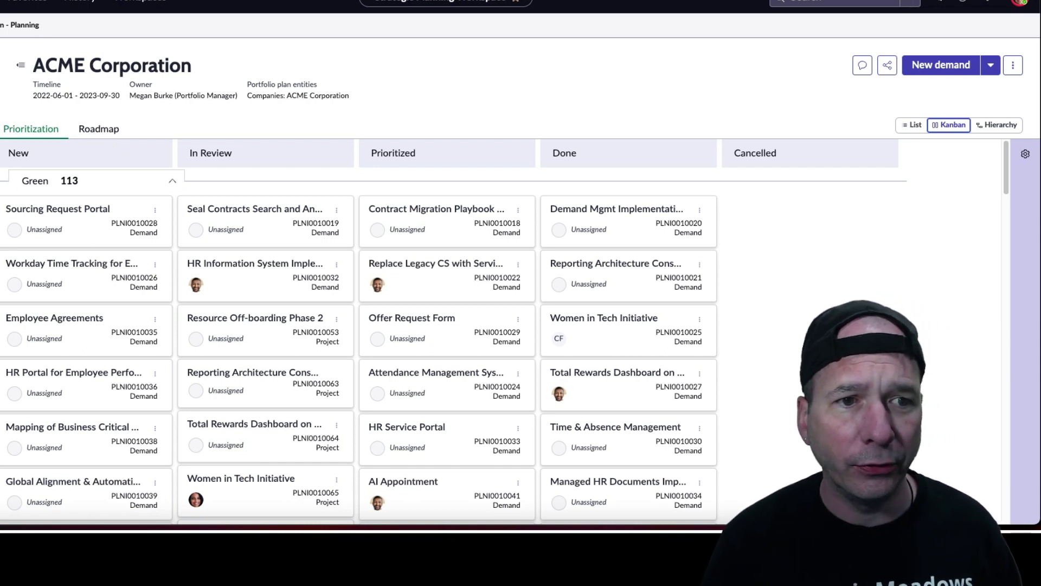
pyautogui.moveTo(28, 167); pyautogui.dragTo(879, 169)
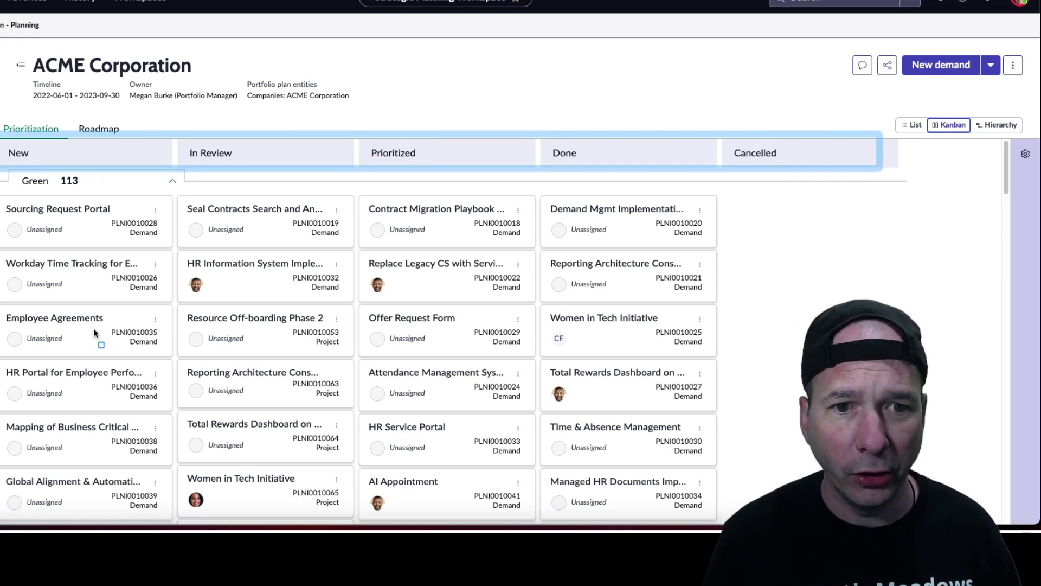
pyautogui.click(171, 182)
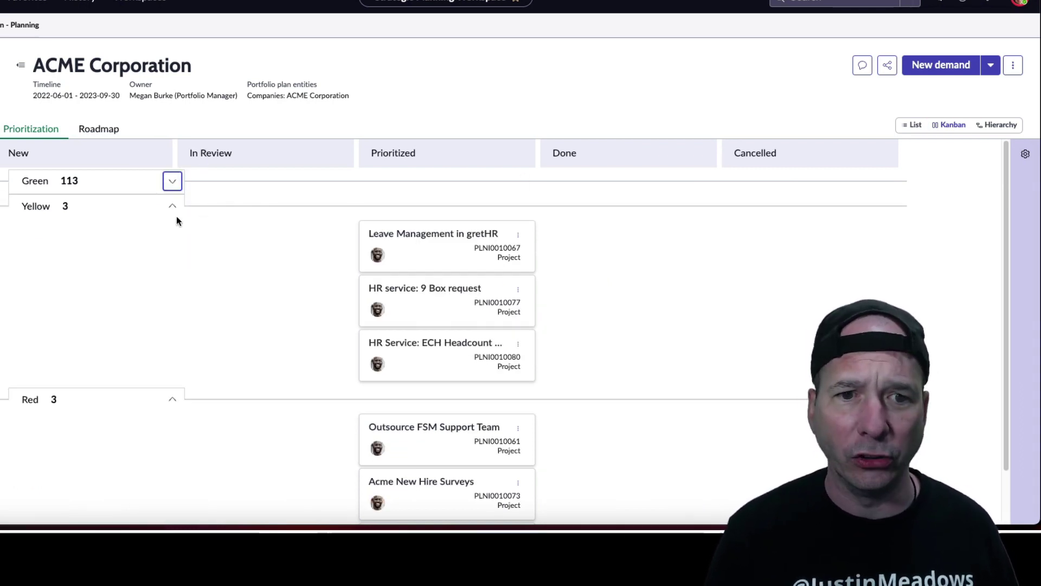
pyautogui.click(172, 207)
pyautogui.click(172, 227)
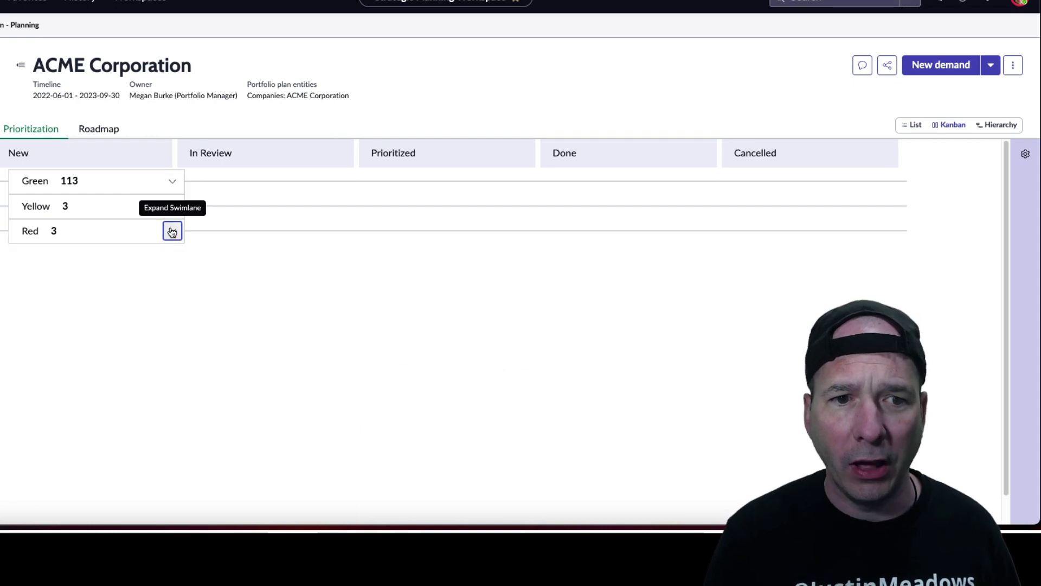
pyautogui.click(171, 227)
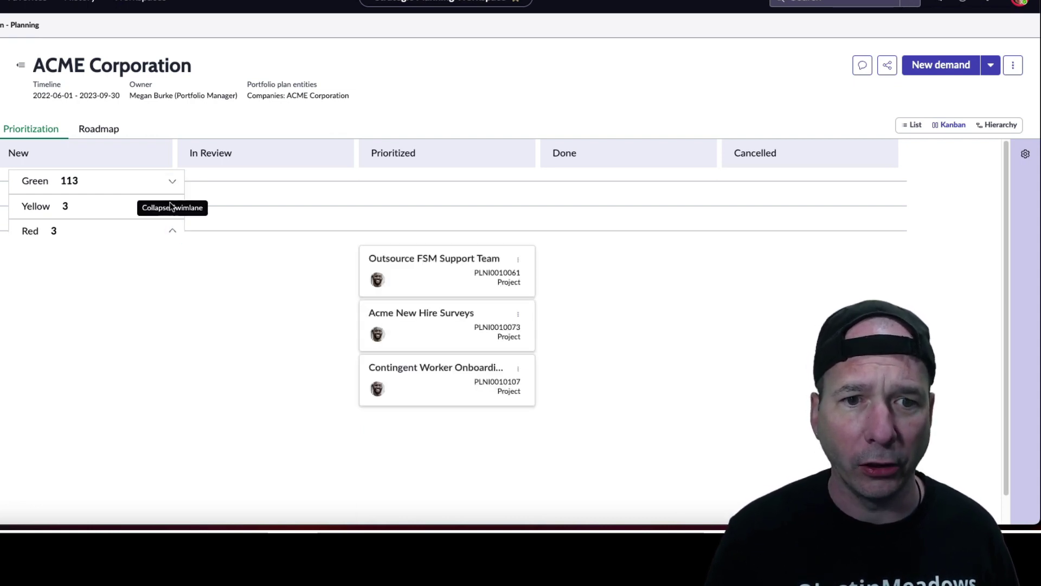
pyautogui.click(171, 206)
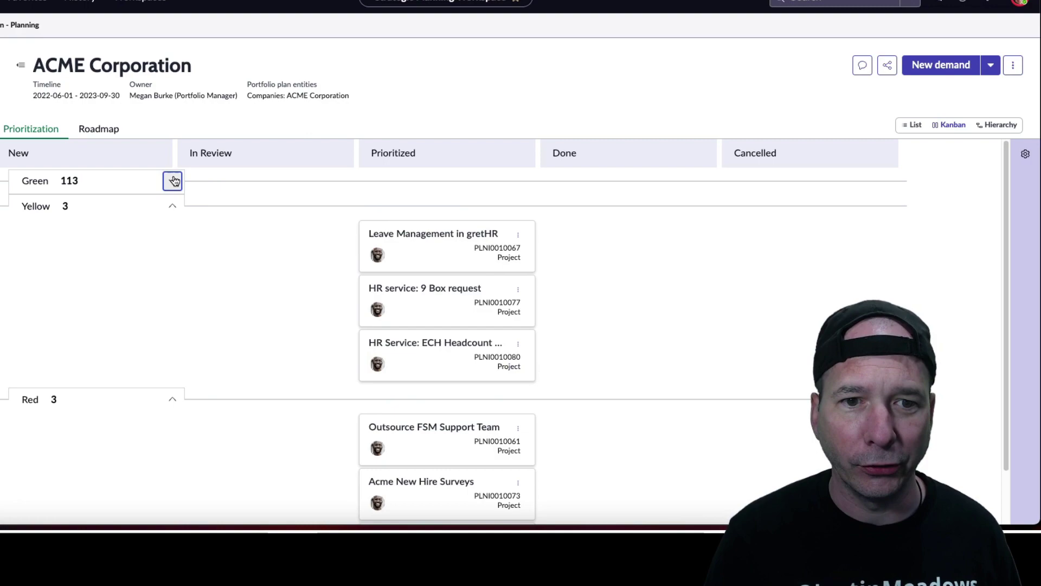
pyautogui.click(173, 181)
pyautogui.scroll(-5, 179, 247)
pyautogui.scroll(5, 189, 282)
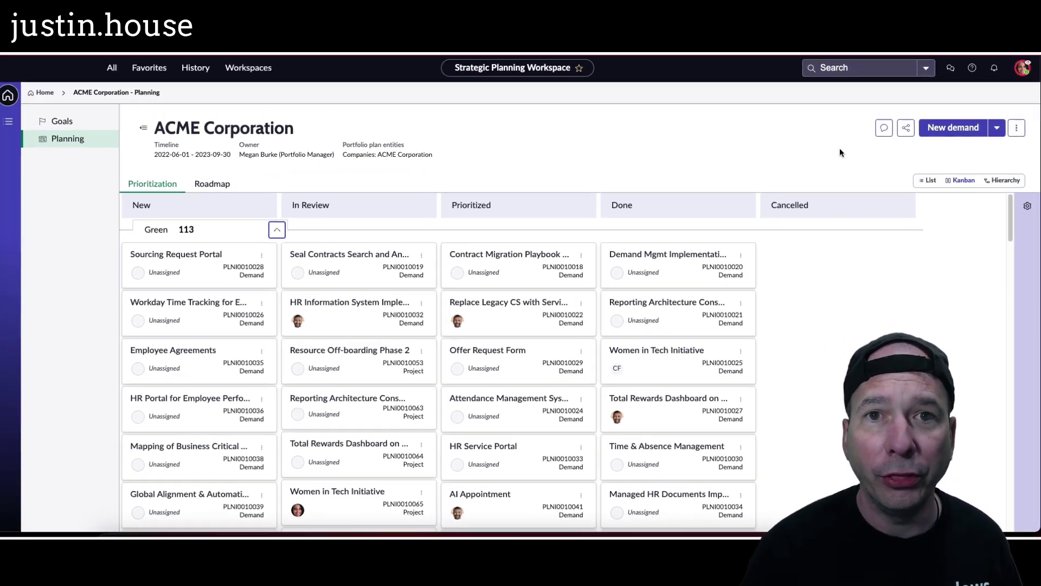
# Step: Personalize the board with Priority vertical lanes and Planning state swimlanes
pyautogui.click(1027, 208)
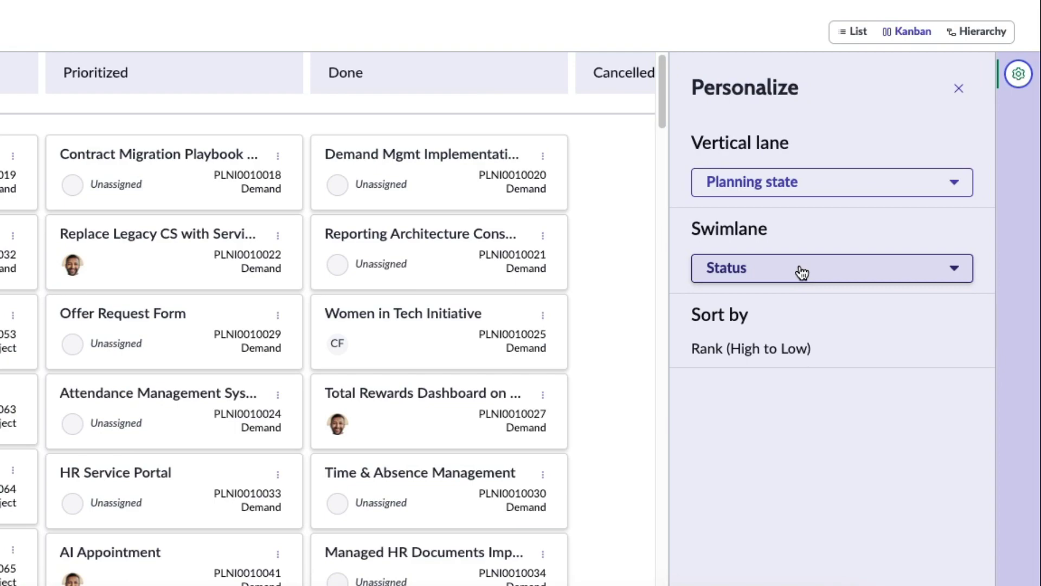
pyautogui.click(783, 189)
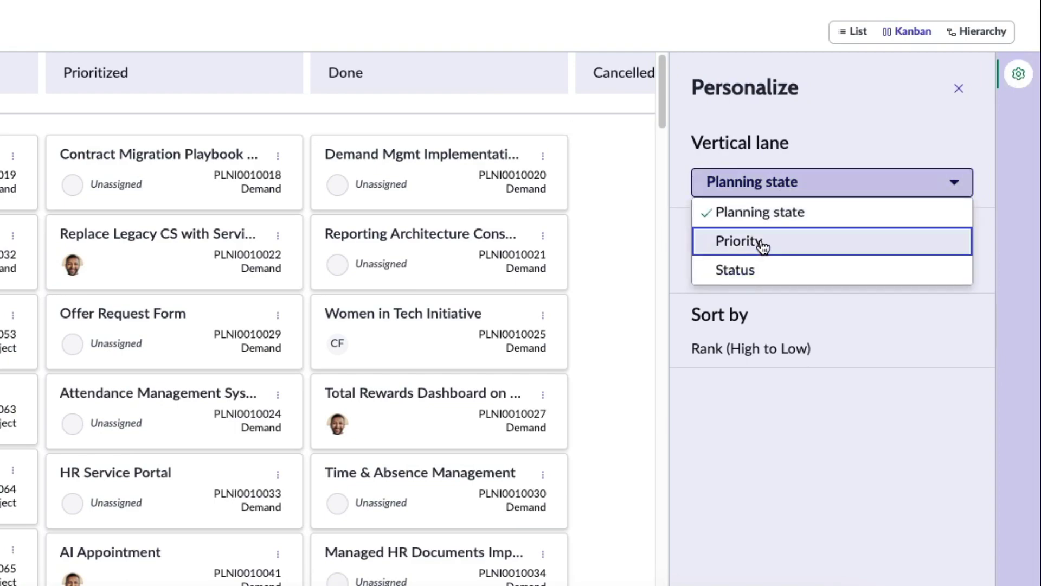
pyautogui.click(762, 242)
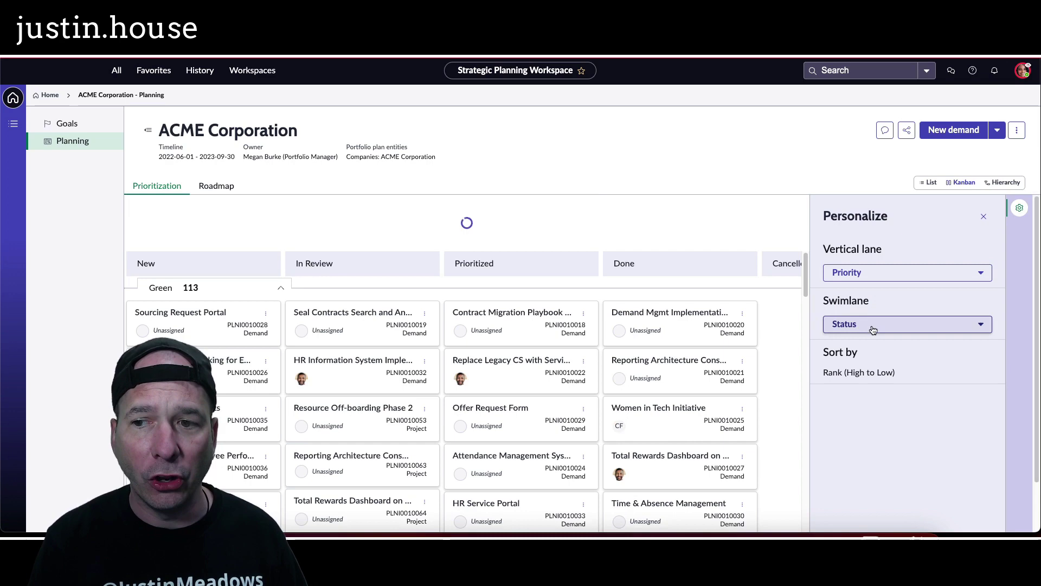
pyautogui.click(873, 329)
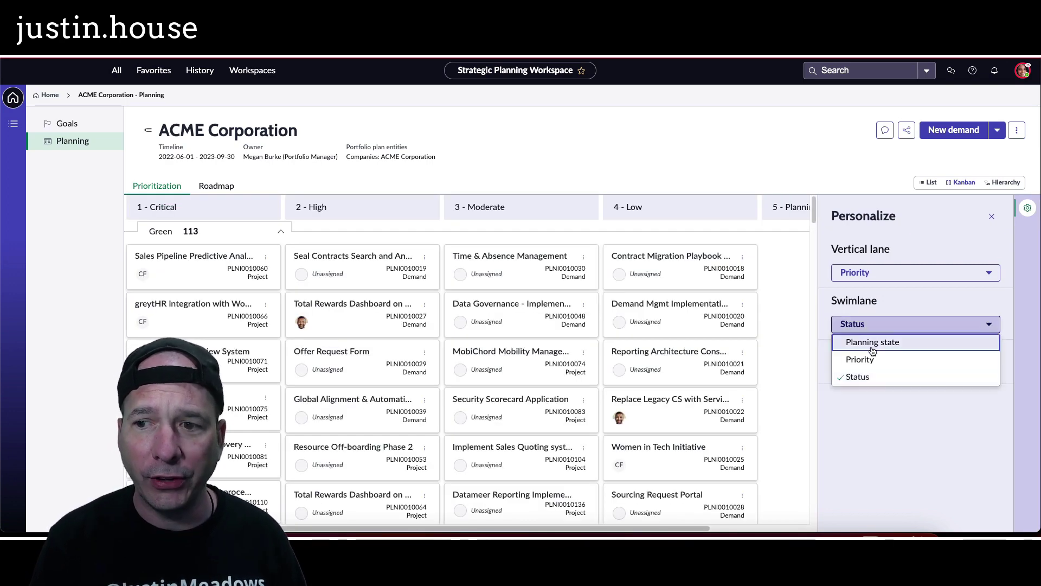
pyautogui.click(873, 342)
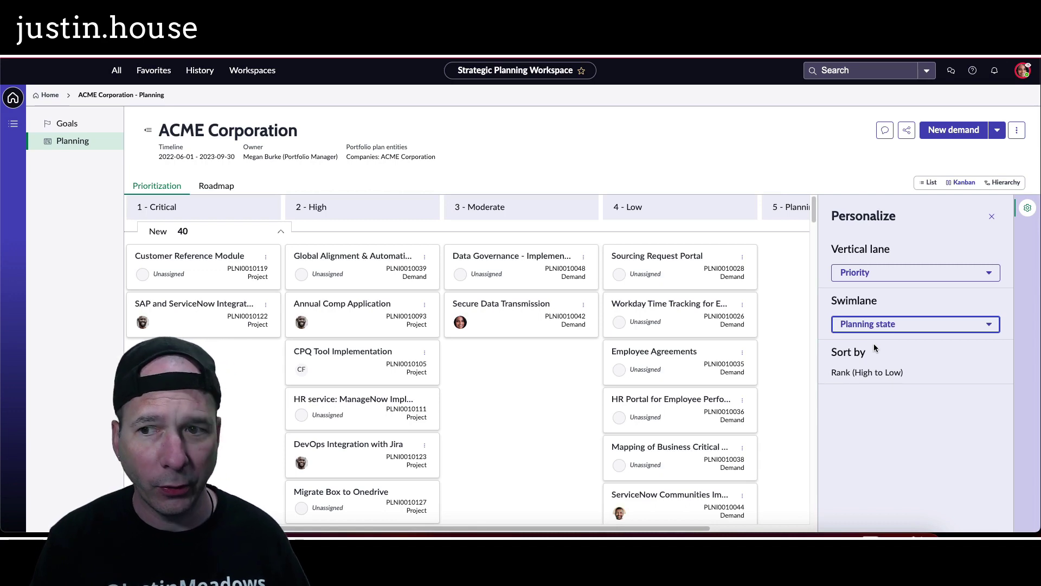
# Step: Close the personalization settings and collapse the New, In Review, Prioritized and Done swimlanes
pyautogui.click(992, 218)
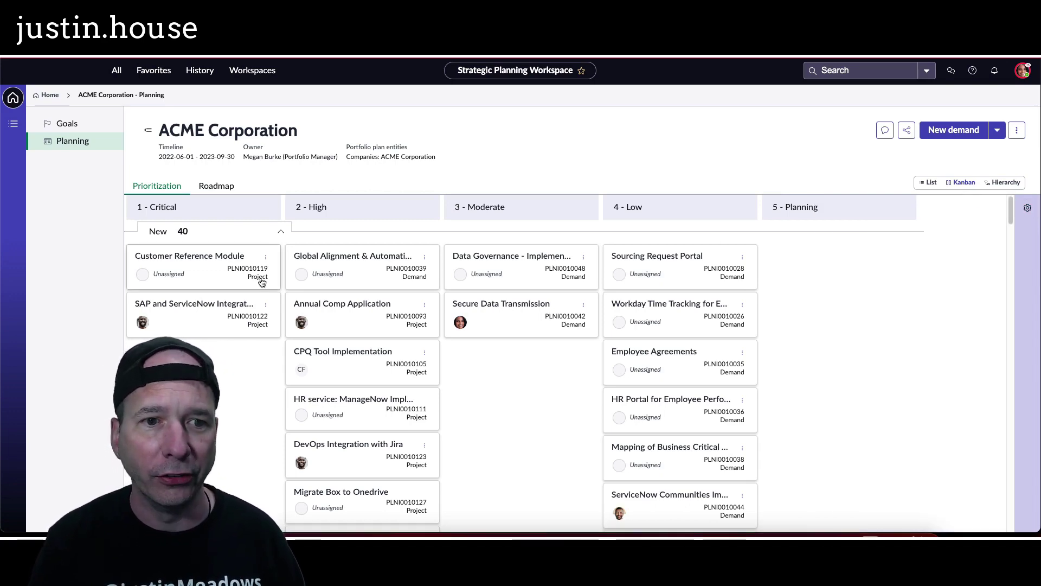
pyautogui.click(278, 233)
pyautogui.click(280, 254)
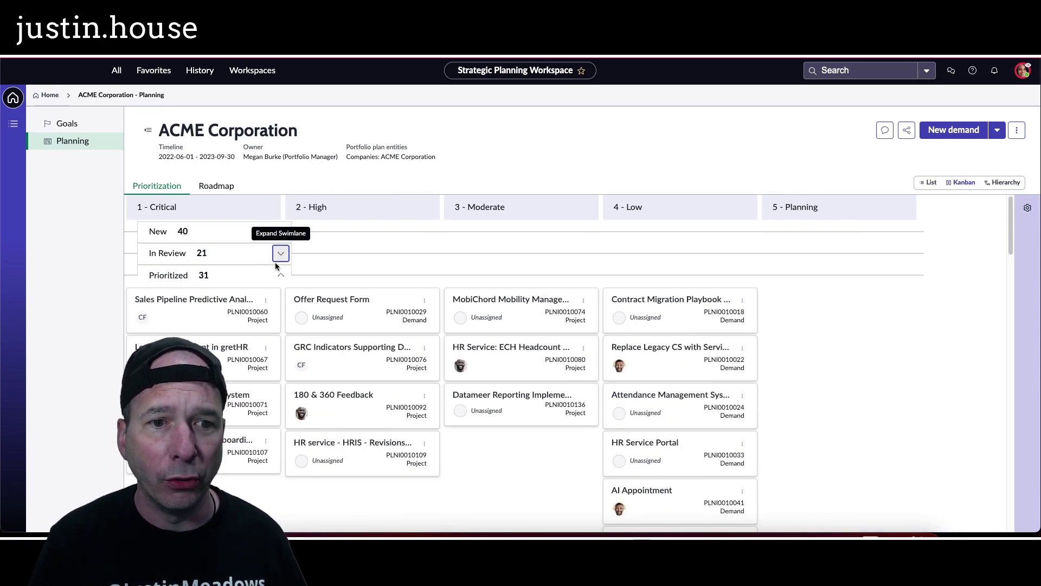
pyautogui.click(279, 275)
pyautogui.click(280, 296)
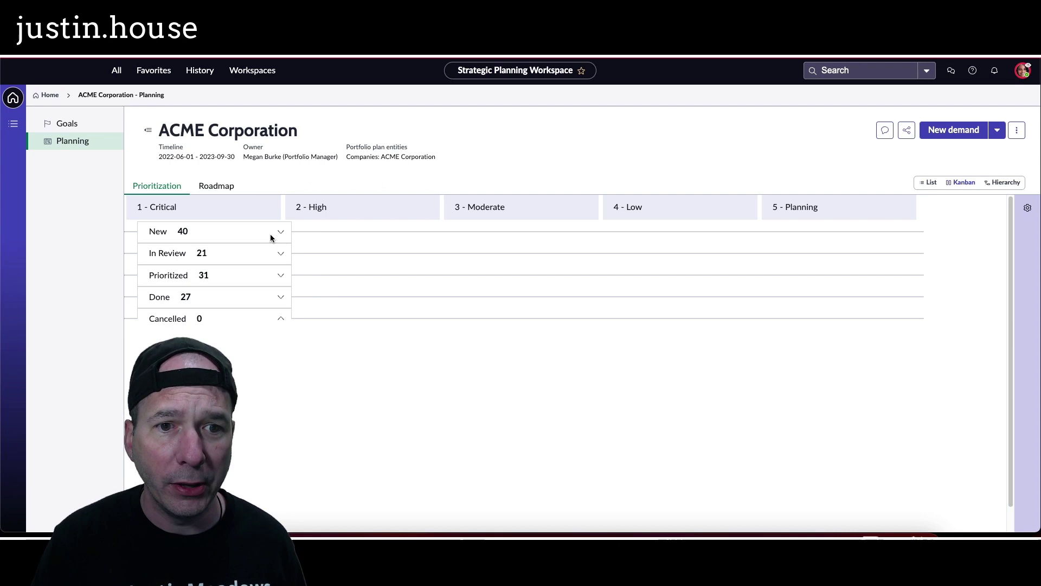
# Step: Re-expand New, move Customer Reference Module to 3 - Moderate, then back to 1 - Critical
pyautogui.click(280, 231)
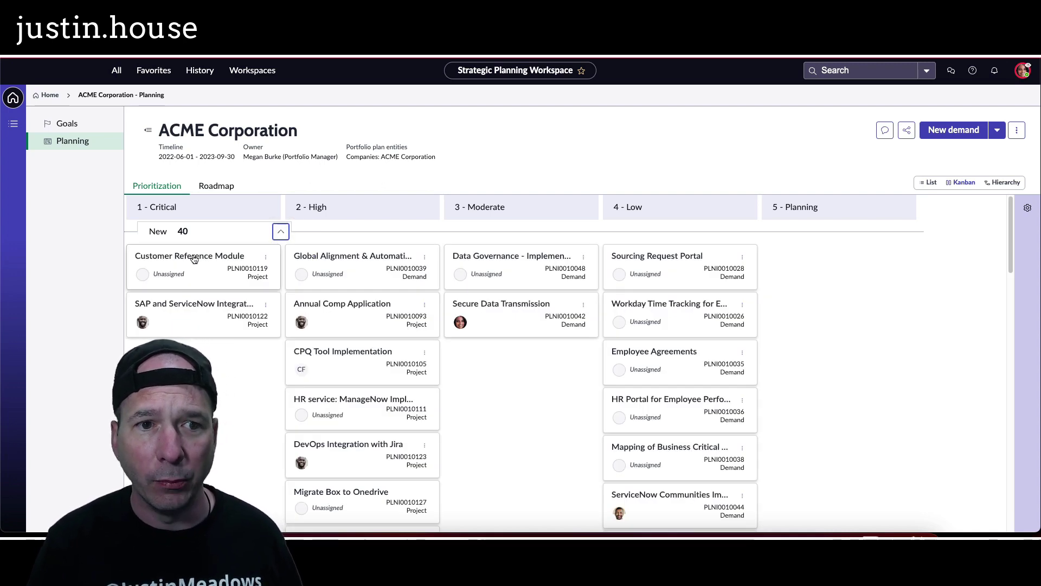
pyautogui.moveTo(193, 257)
pyautogui.mouseDown()
pyautogui.moveTo(502, 242)
pyautogui.moveTo(511, 263)
pyautogui.moveTo(647, 245)
pyautogui.moveTo(168, 288)
pyautogui.moveTo(176, 251)
pyautogui.mouseUp()
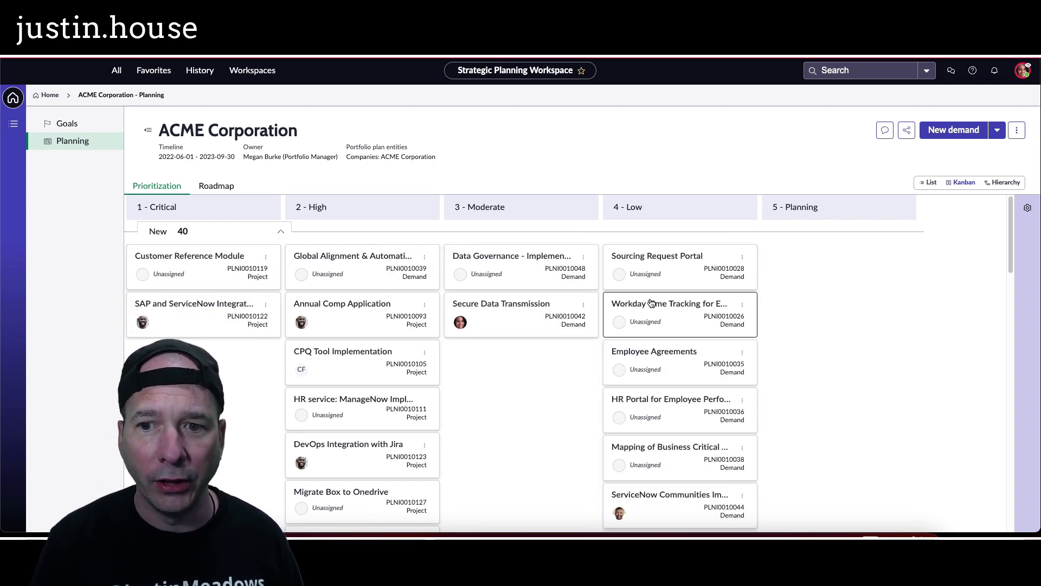
pyautogui.moveTo(648, 300); pyautogui.dragTo(627, 287)
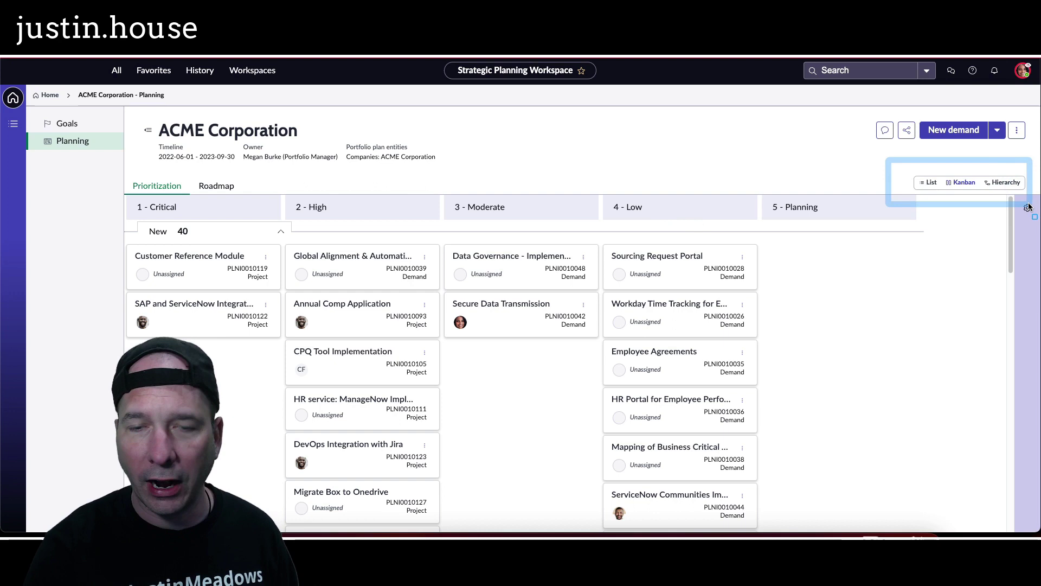
# Step: Switch to the Hierarchy view, keep the Organization (portfolio default) lens, and scroll the rows
pyautogui.click(1006, 182)
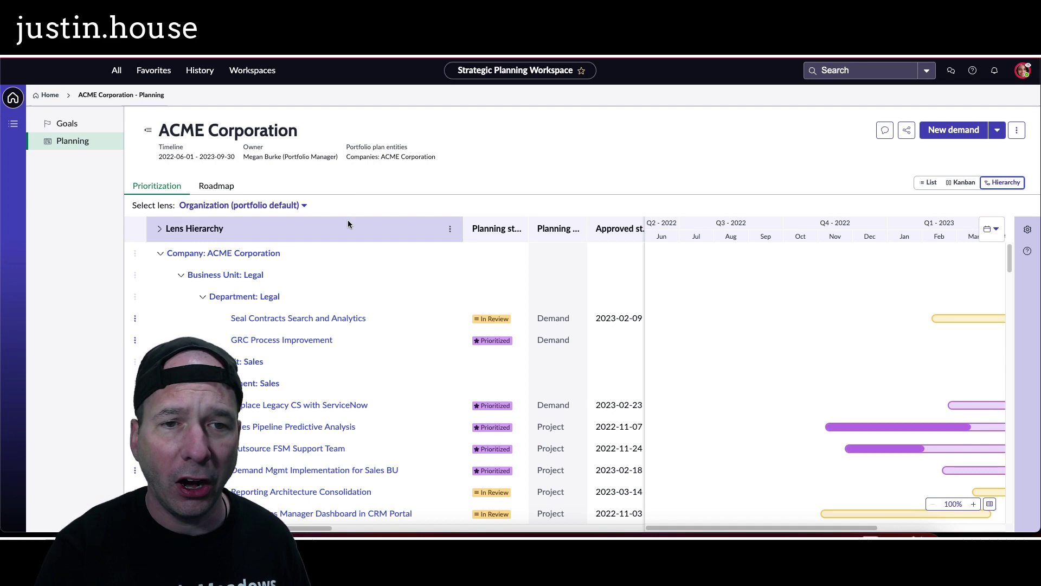
pyautogui.click(299, 205)
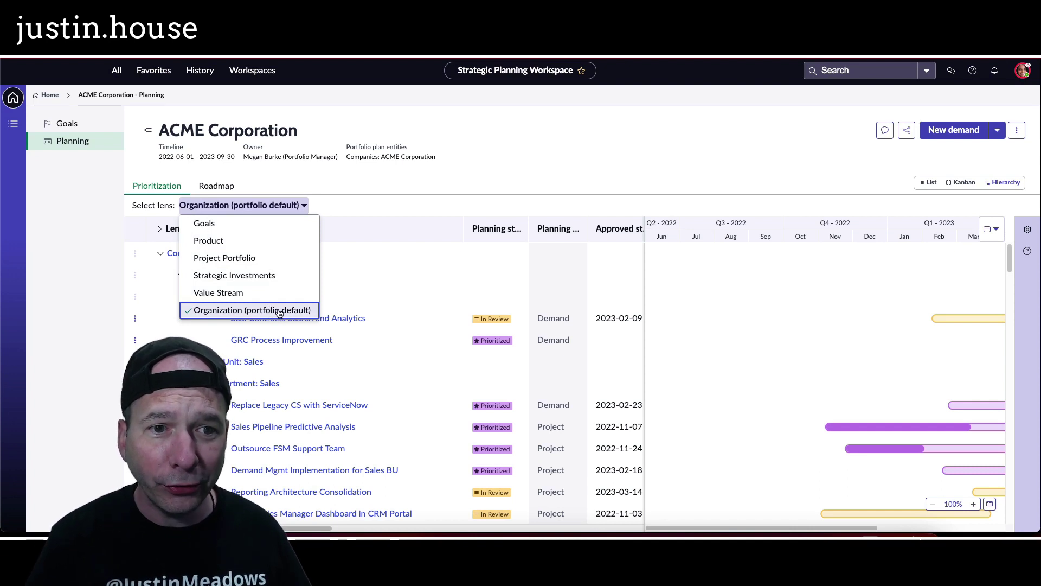
pyautogui.click(434, 177)
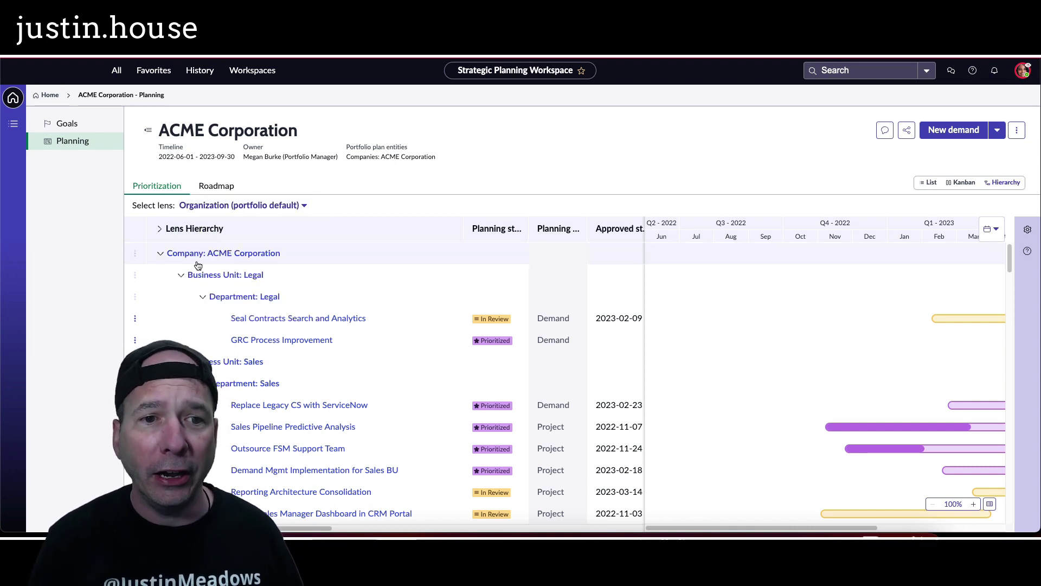
pyautogui.scroll(-3, 197, 265)
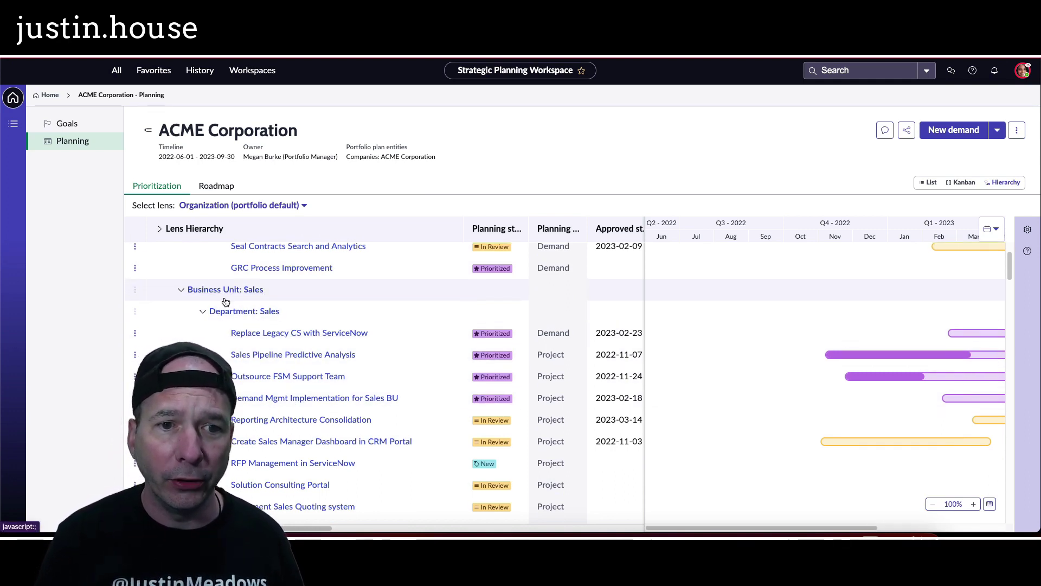
pyautogui.scroll(3, 225, 297)
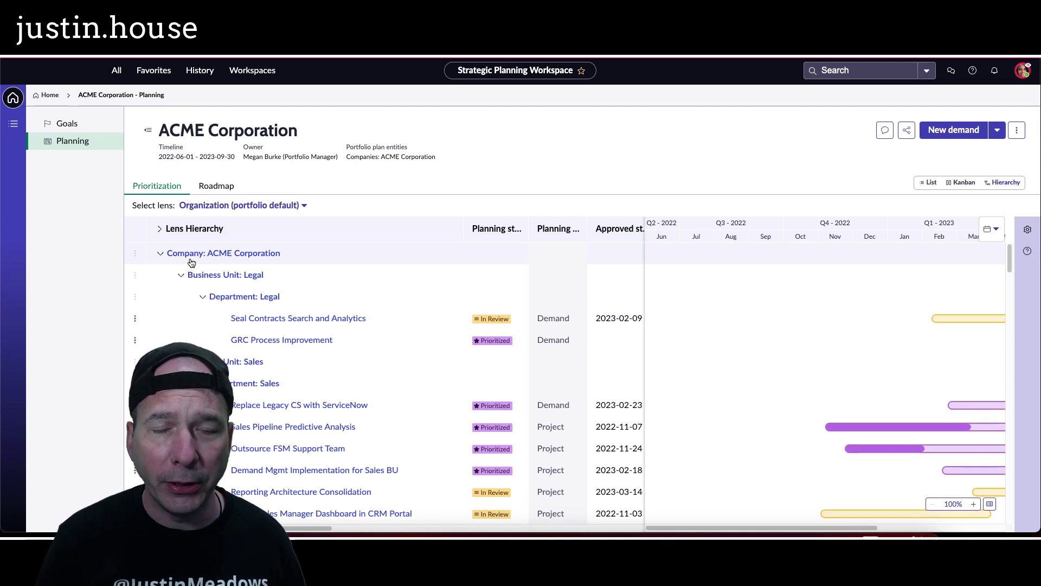
pyautogui.scroll(-4, 210, 296)
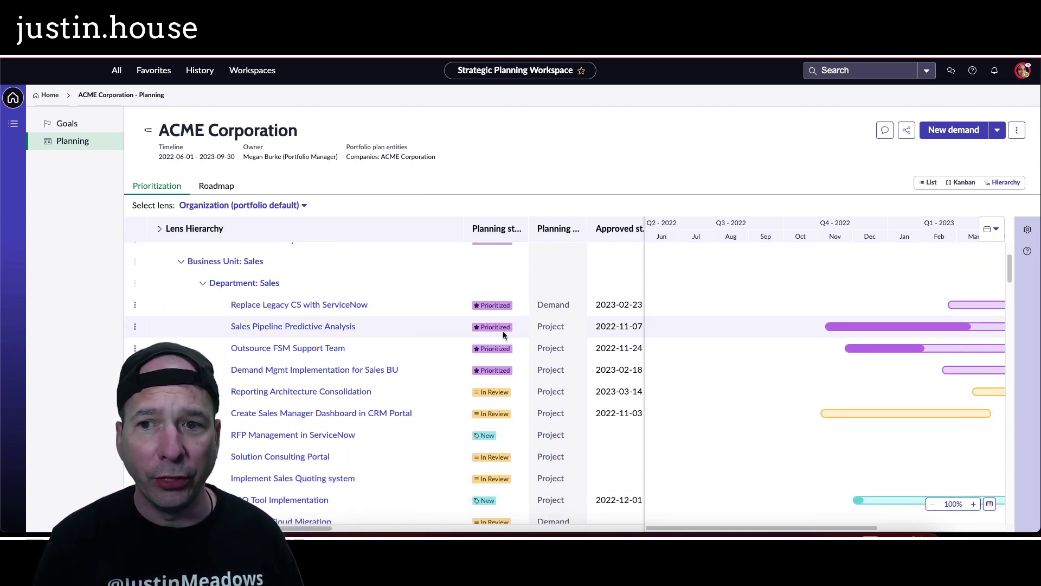
# Step: Open the Outsource FSM Support Team row actions and move to the next action
pyautogui.click(135, 348)
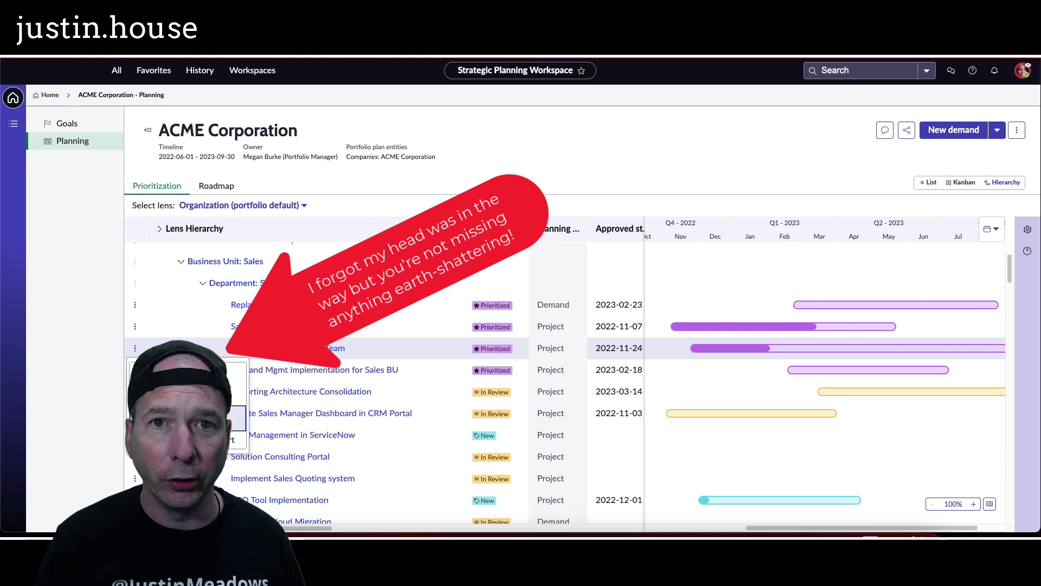
pyautogui.press('Down')
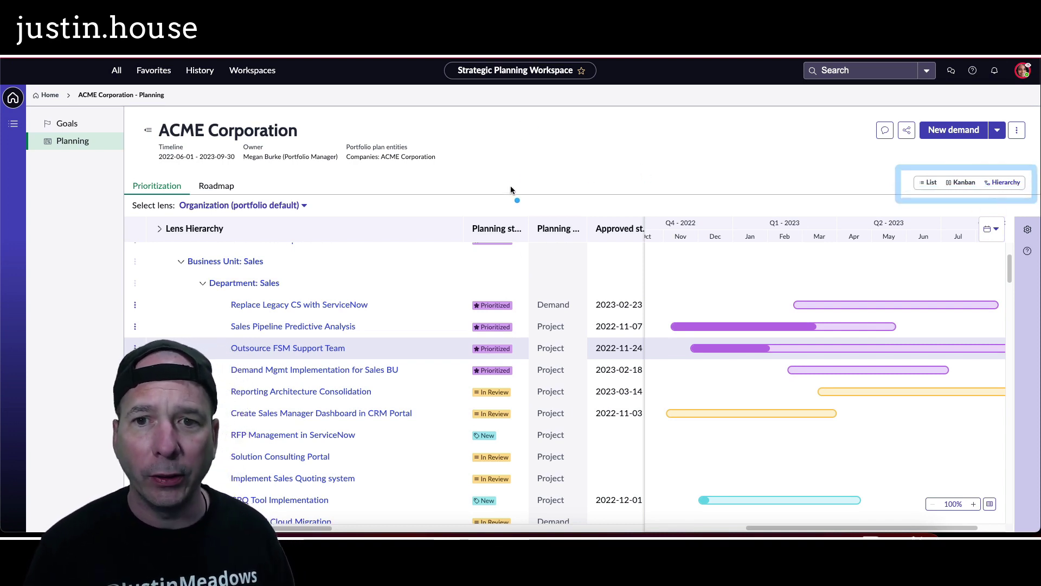
pyautogui.moveTo(510, 189); pyautogui.dragTo(505, 106)
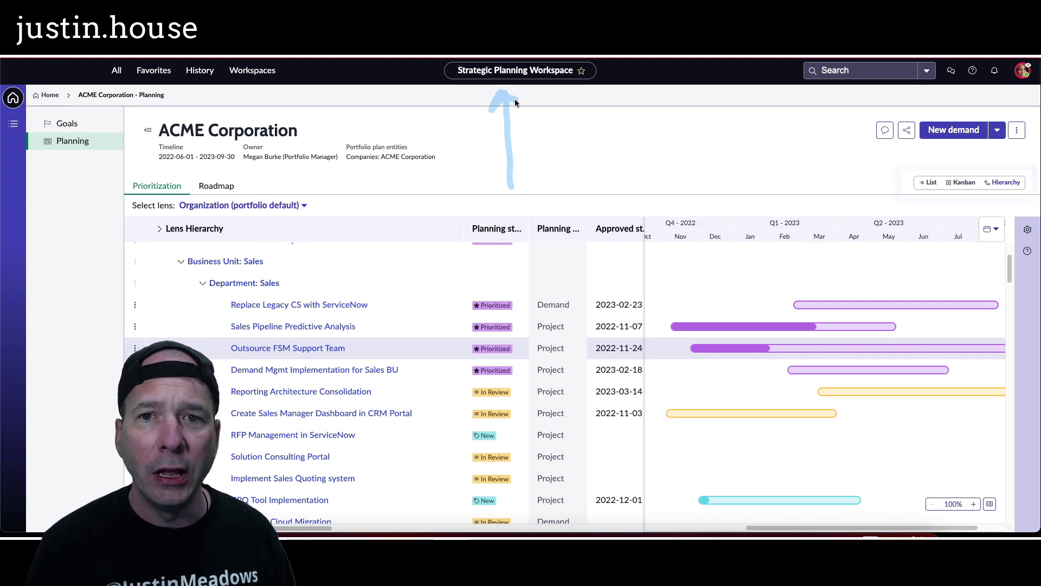
pyautogui.moveTo(519, 102); pyautogui.dragTo(484, 114)
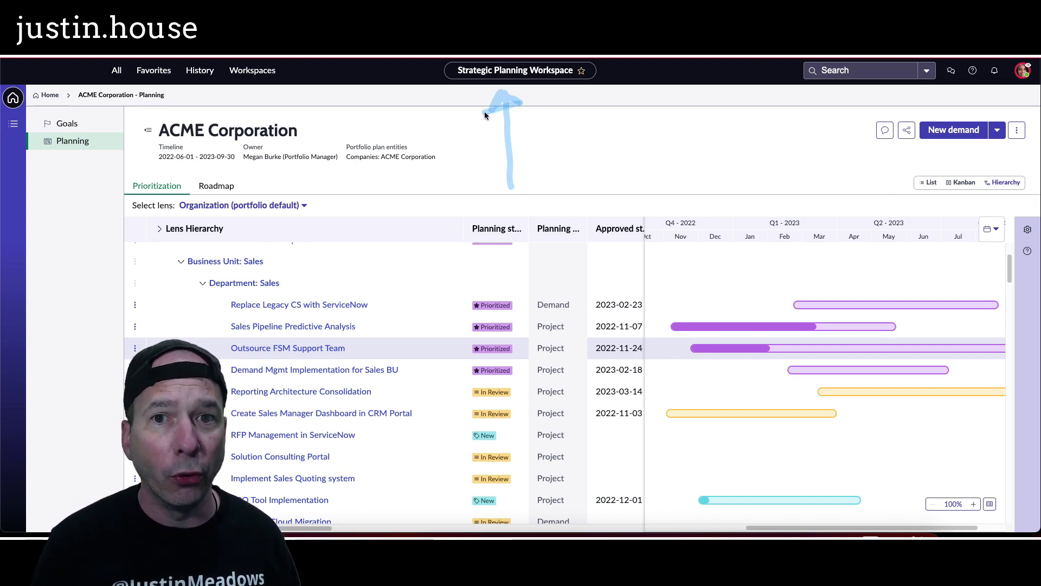